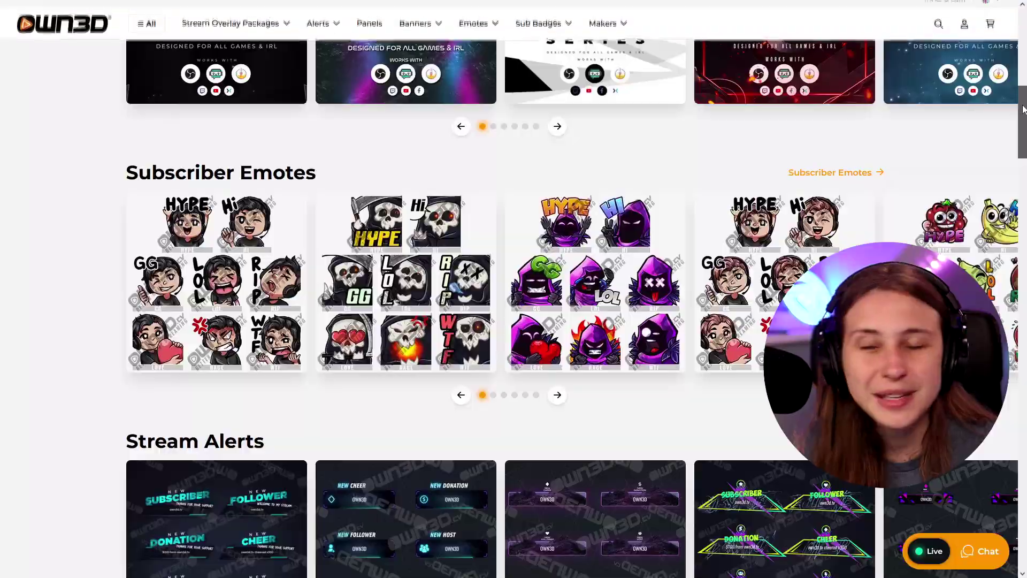
scroll(1023, 110, down, 5)
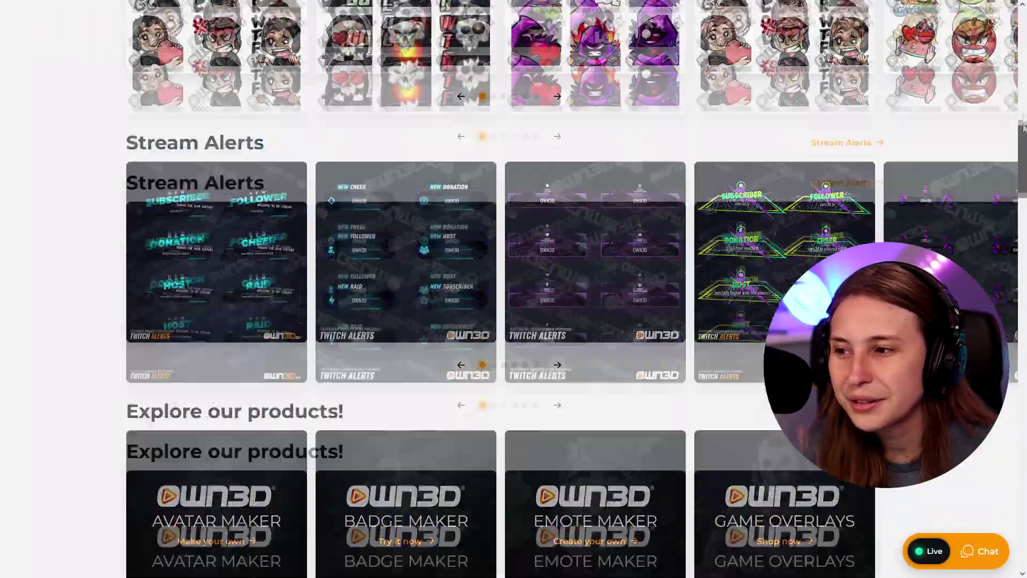
drag(1024, 133, 1023, 45)
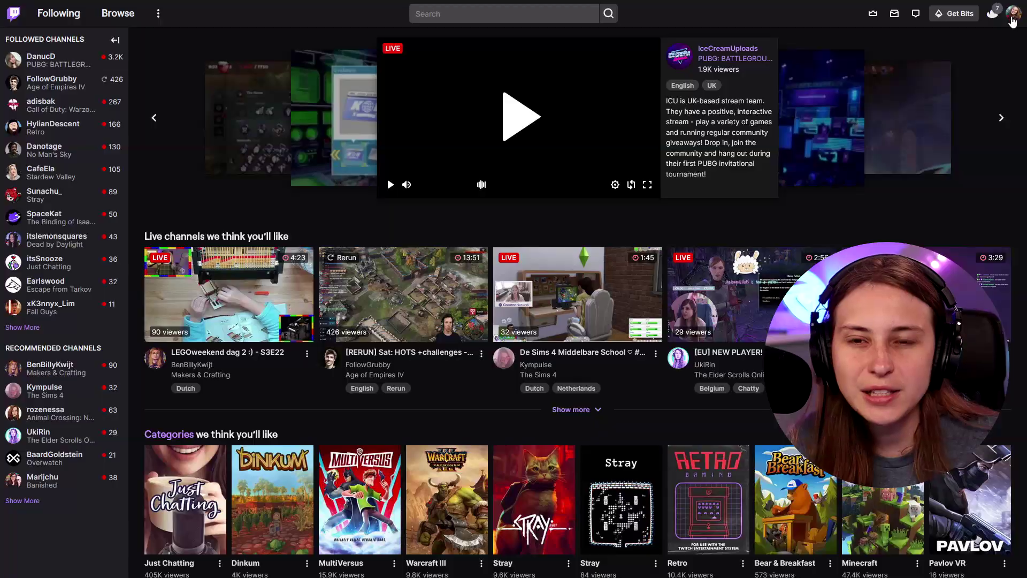
- Switch to Twitch and open the Moderation settings in the Creator Dashboard
click(1011, 16)
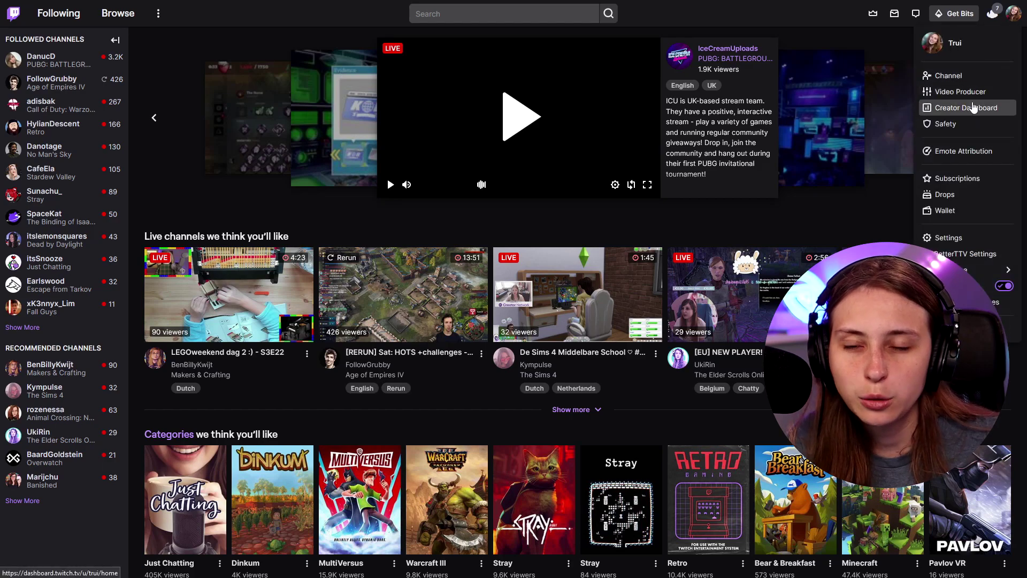
click(973, 107)
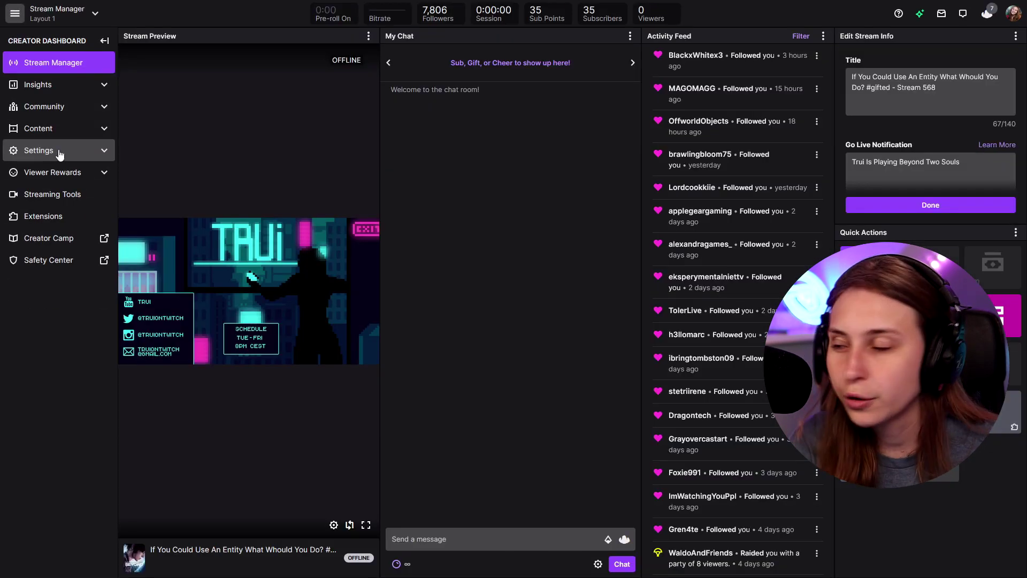
click(66, 216)
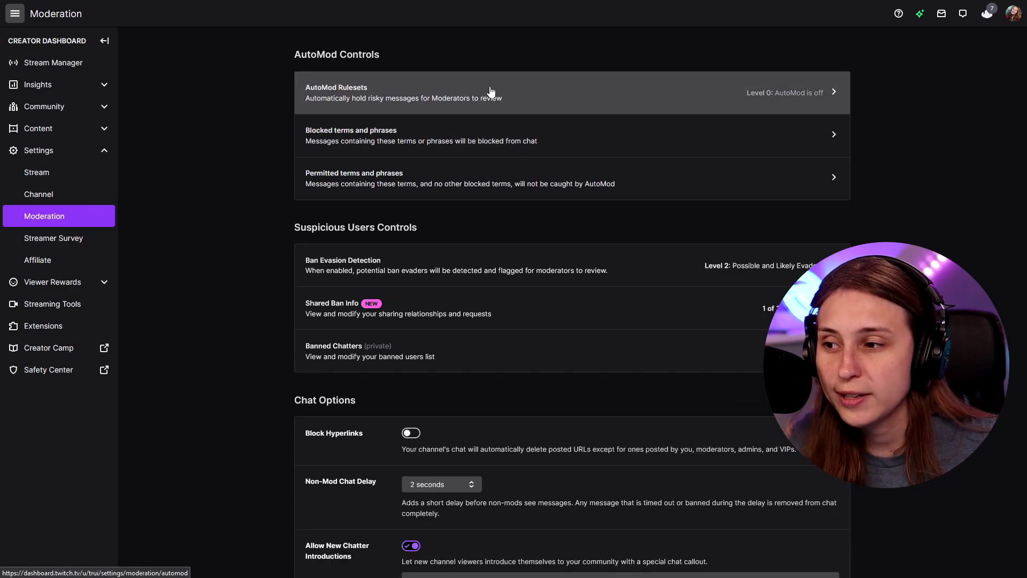
- Turn on AutoMod in the AutoMod Rulesets
click(490, 92)
click(350, 328)
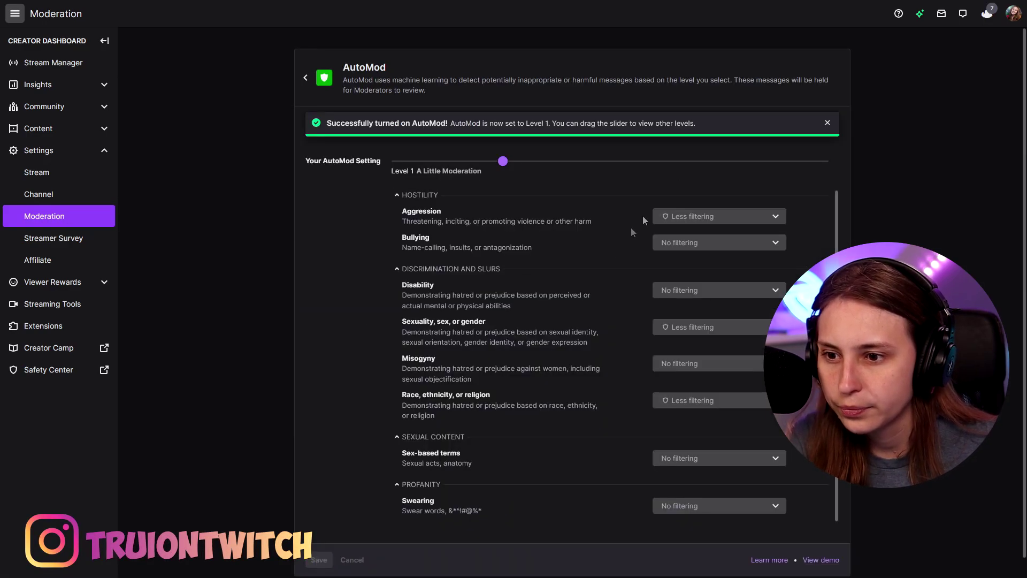
scroll(436, 210, down, 1)
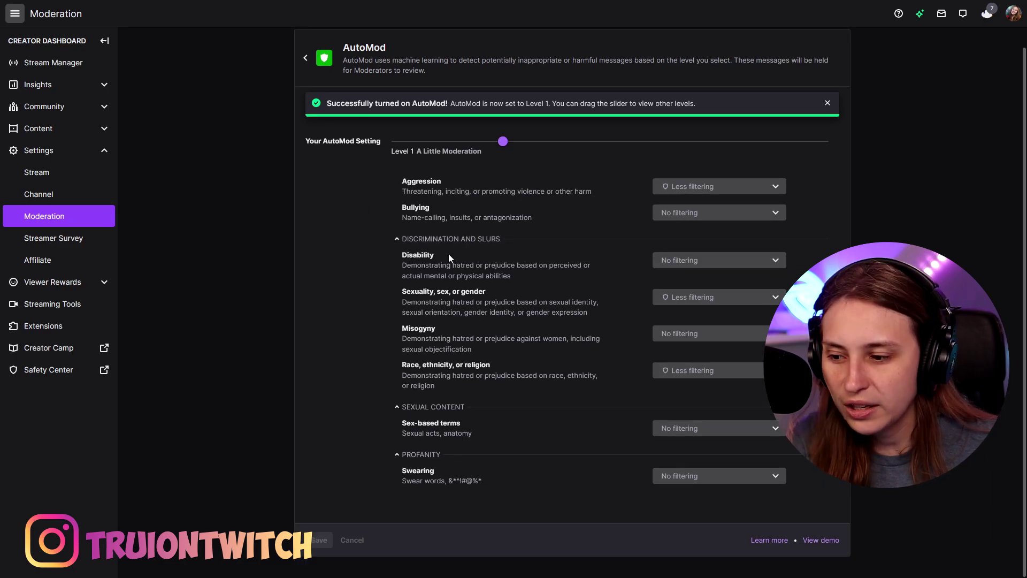
- Look at the filtering options for the Disability category and try a higher overall AutoMod level
click(720, 261)
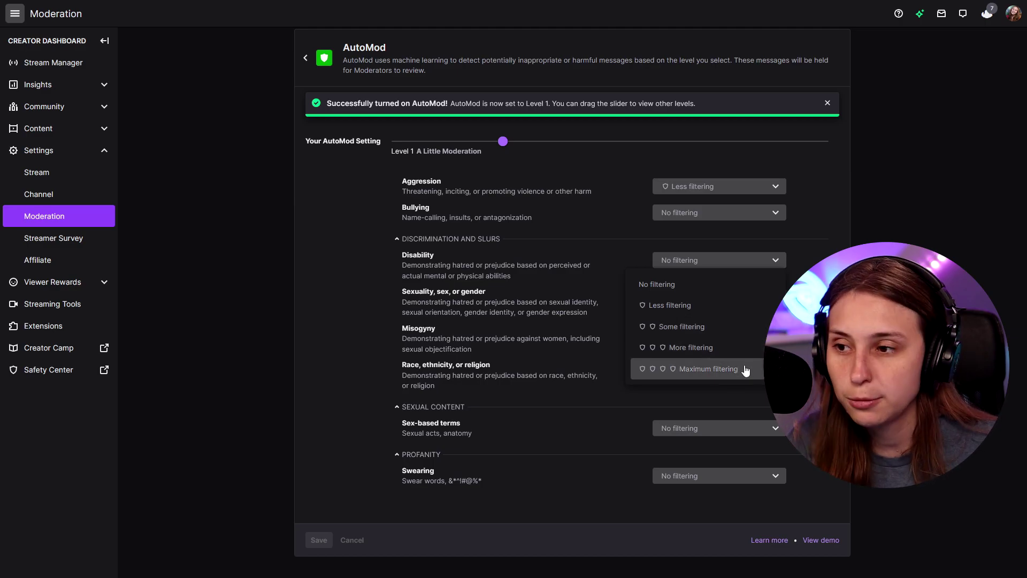
click(535, 259)
scroll(499, 172, up, 1)
drag(503, 144, 599, 150)
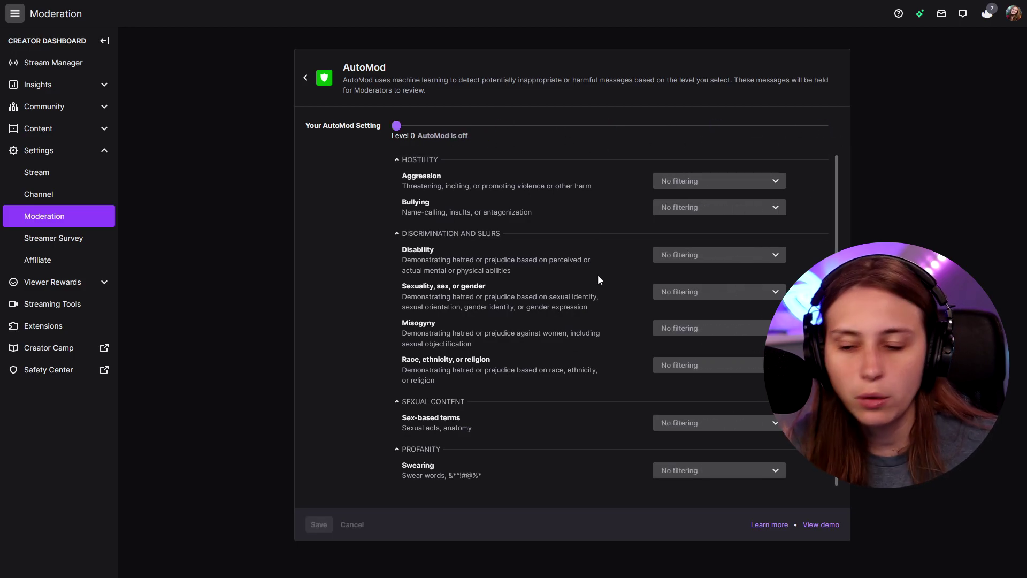
- Examine the AutoMod categories, the linked demo and the How to Use AutoMod help article
scroll(588, 286, down, 1)
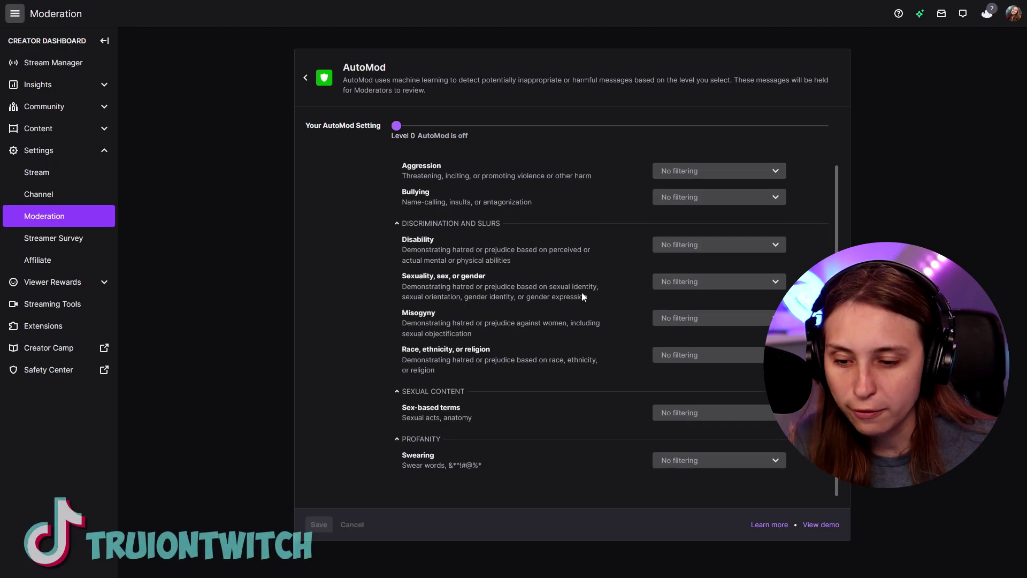
click(822, 525)
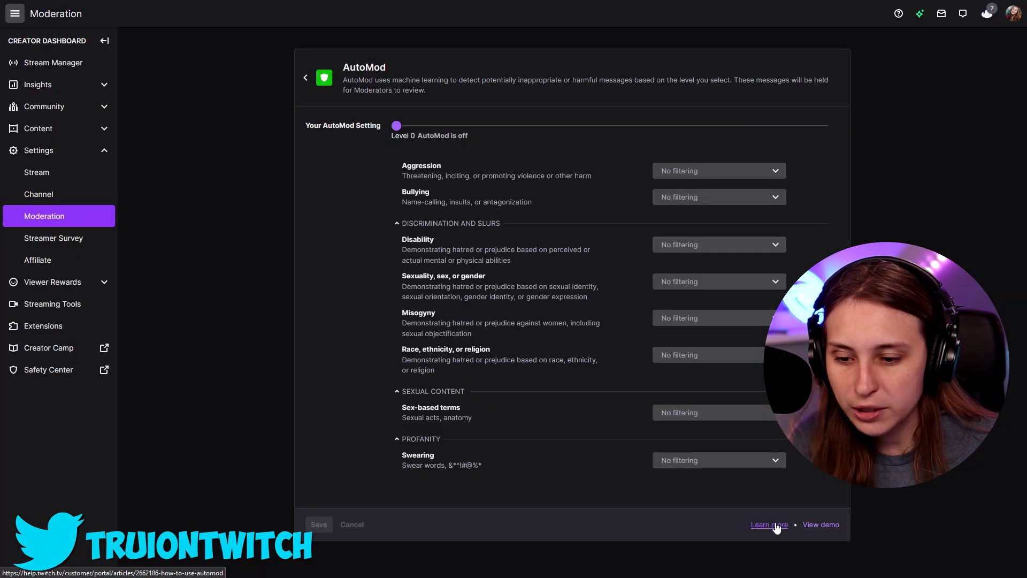
click(772, 528)
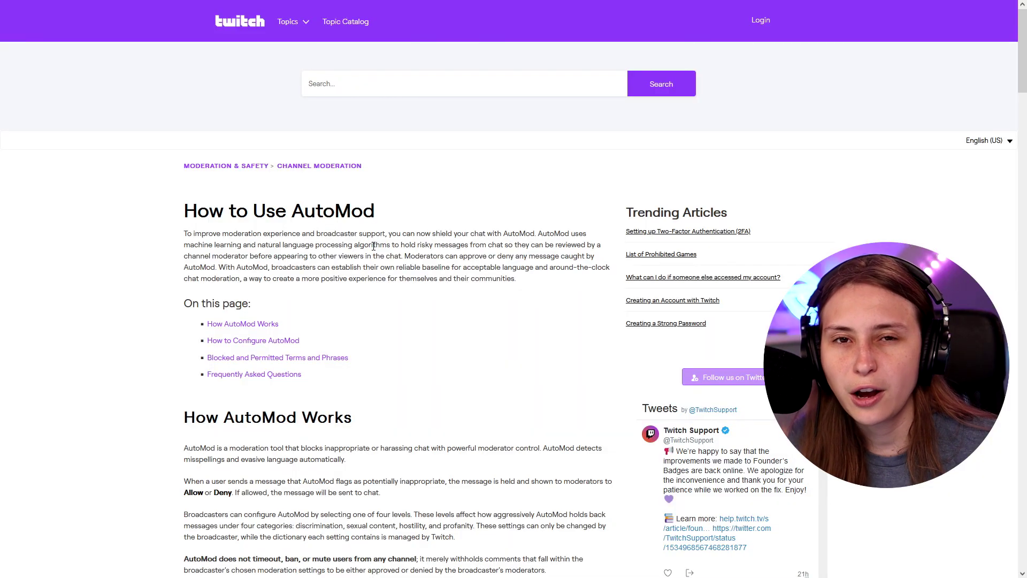
scroll(298, 162, down, 20)
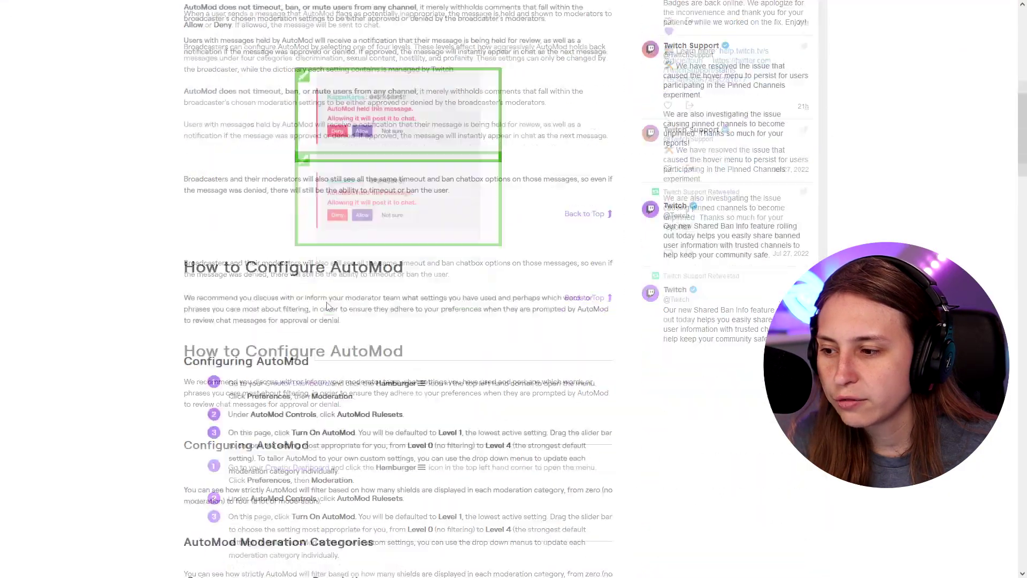
drag(1021, 217, 974, 16)
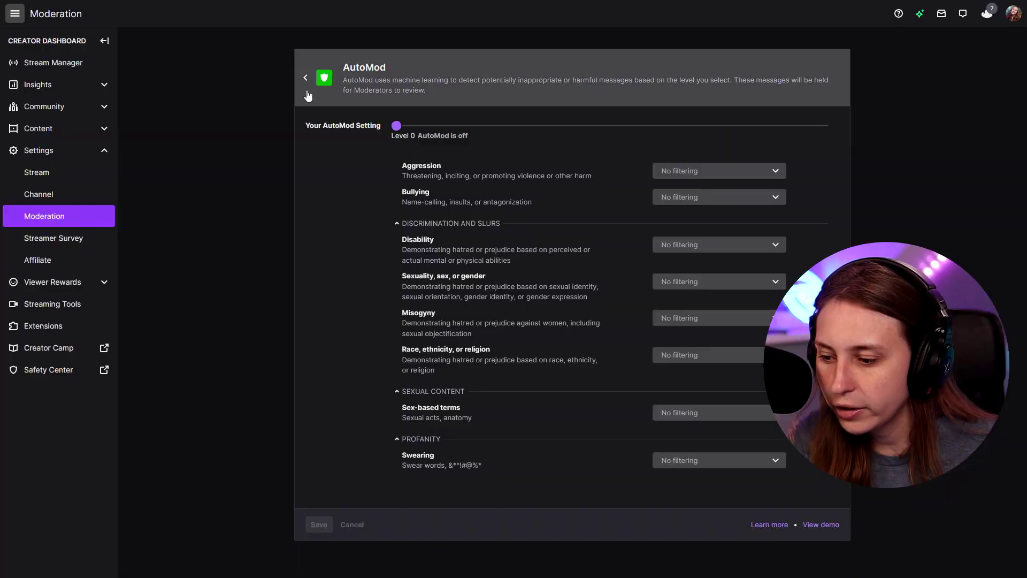
- Return to the moderation overview and examine the blocked and permitted terms and phrases
click(306, 80)
click(396, 132)
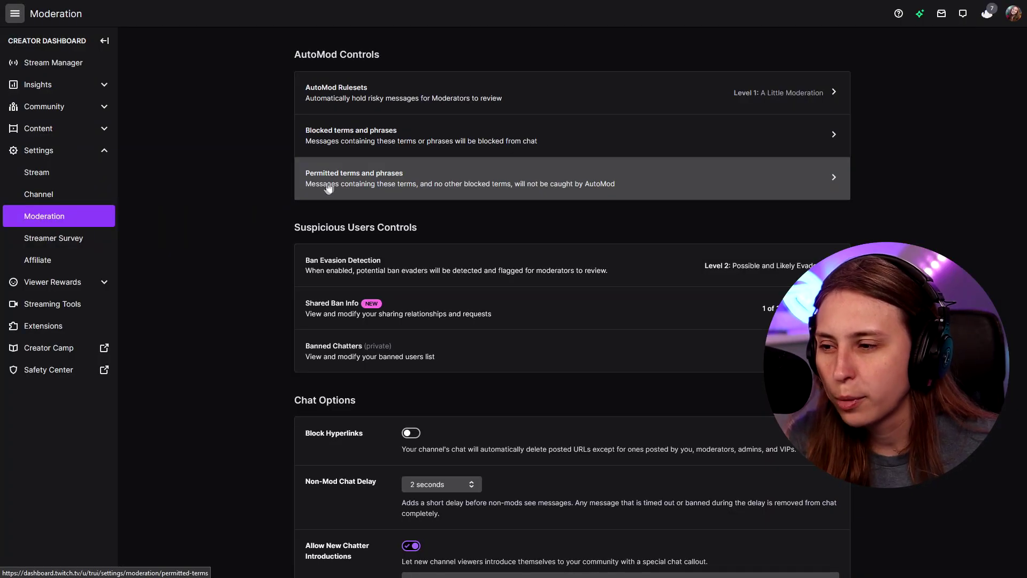
click(326, 184)
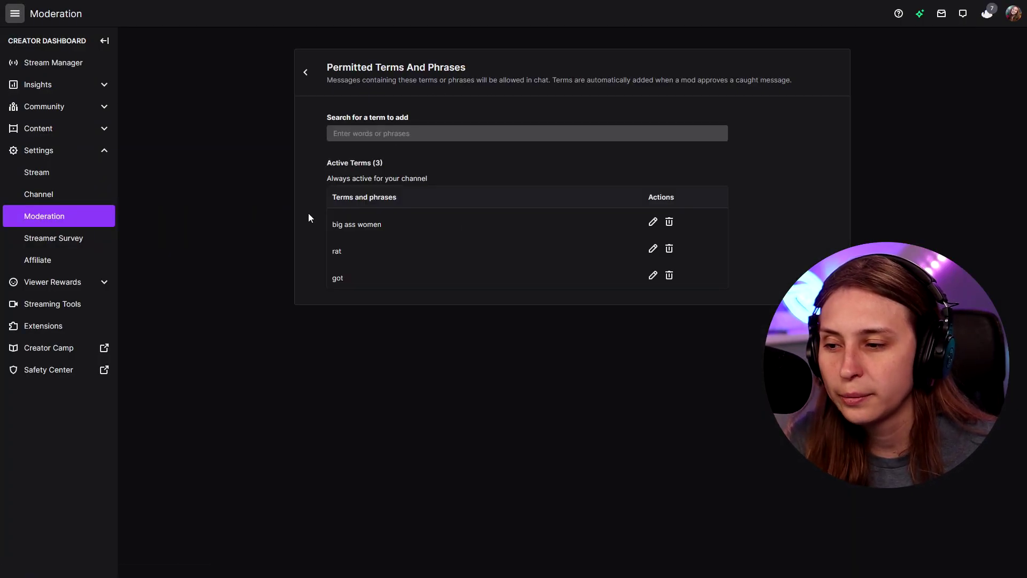
click(431, 393)
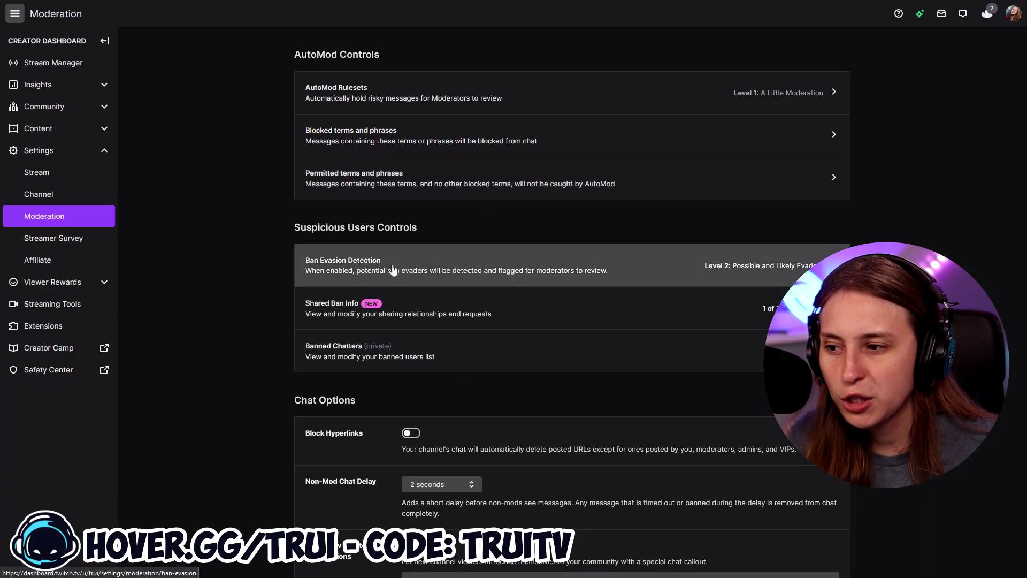
- Examine the Ban Evasion Detection settings, including the Possible Evaders options and the linked demo, Mod View and help page
click(352, 272)
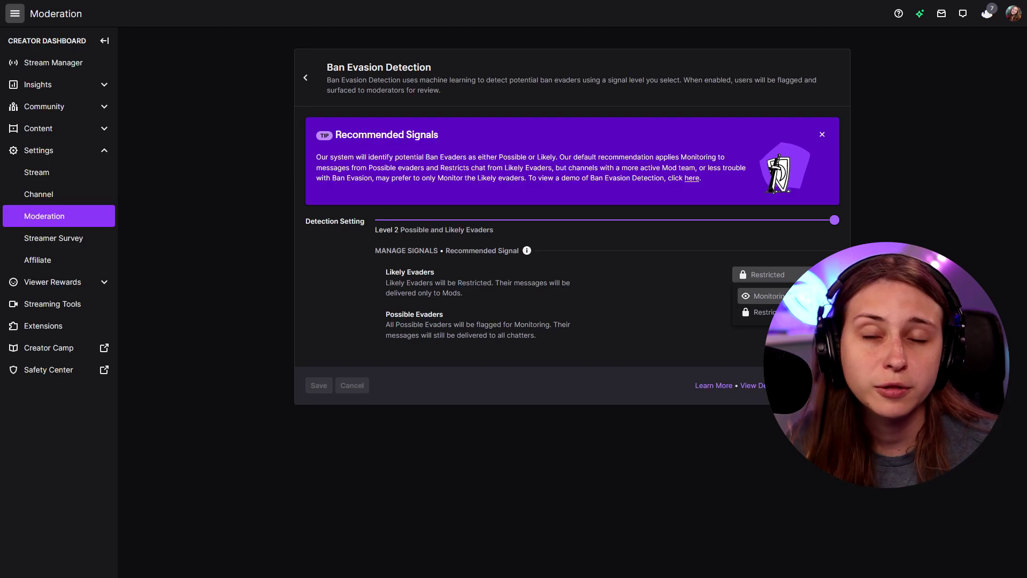
click(627, 278)
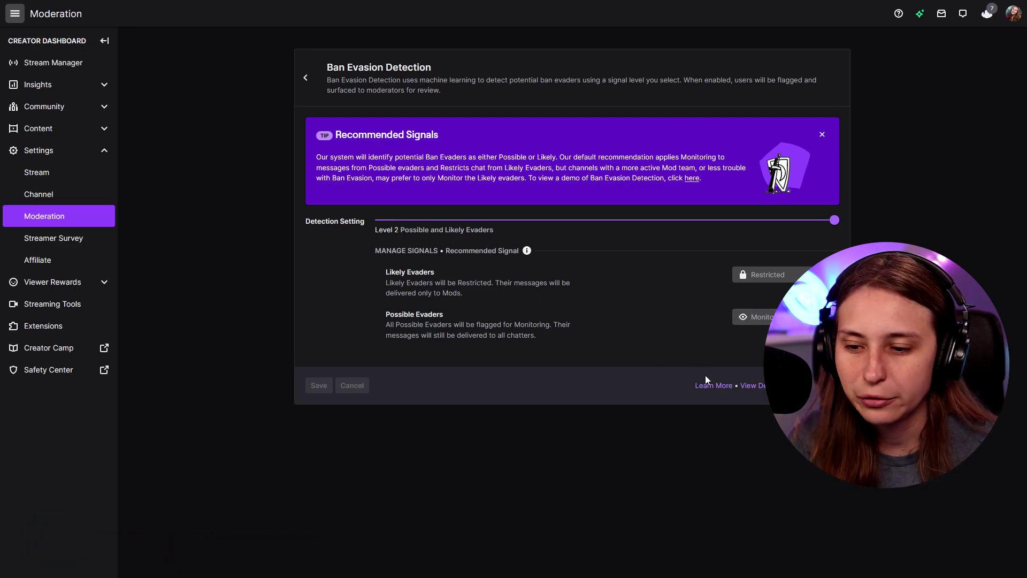
click(755, 386)
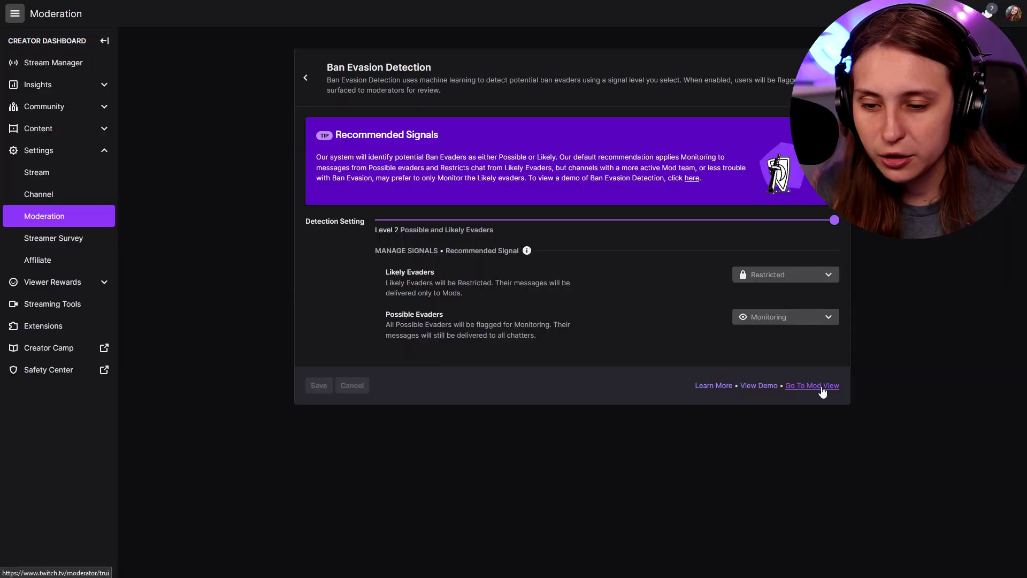
click(822, 386)
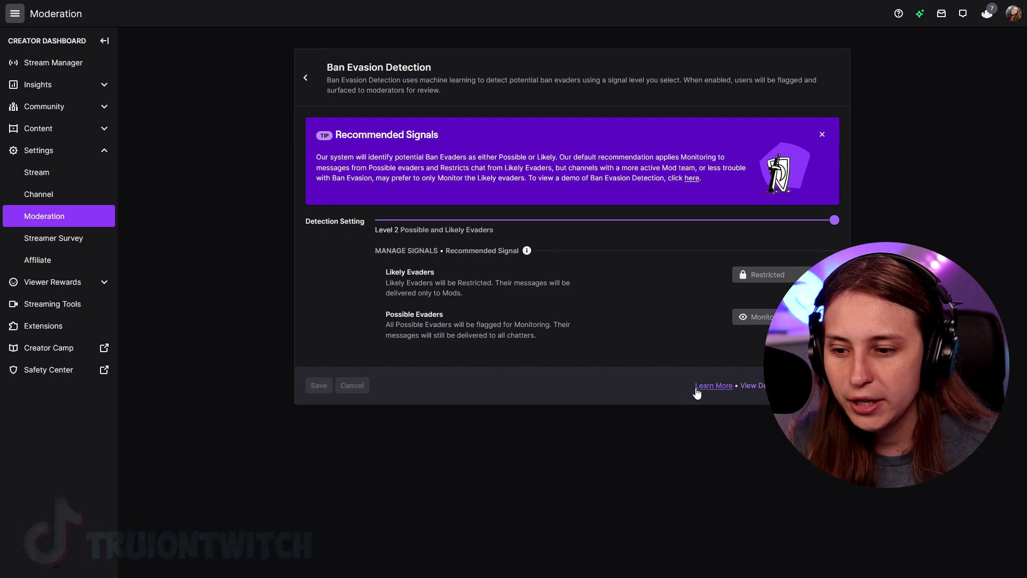
click(699, 389)
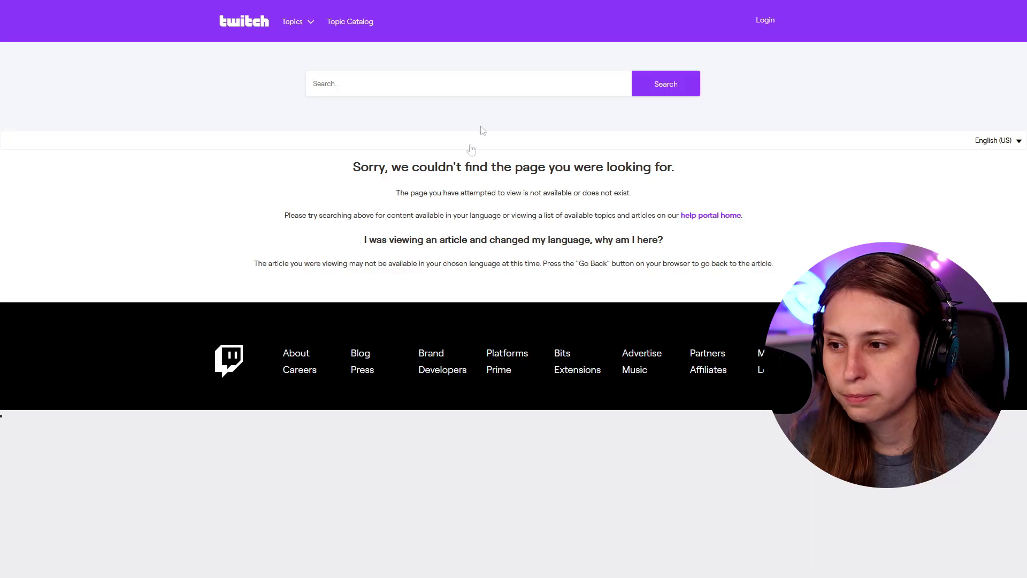
drag(360, 166, 616, 167)
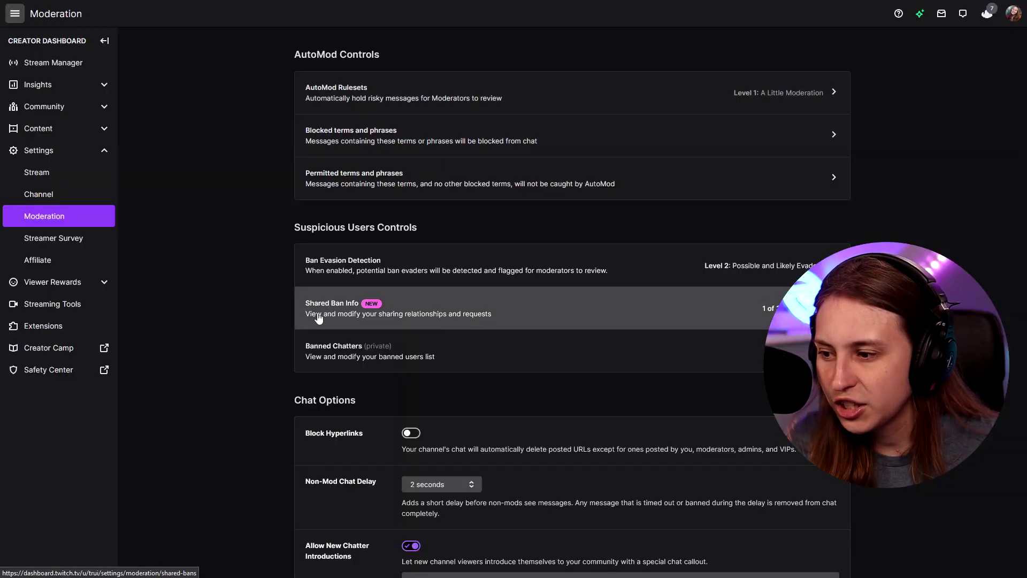
- Open Shared Ban Info to examine the ban sharing relationships and requests
click(333, 315)
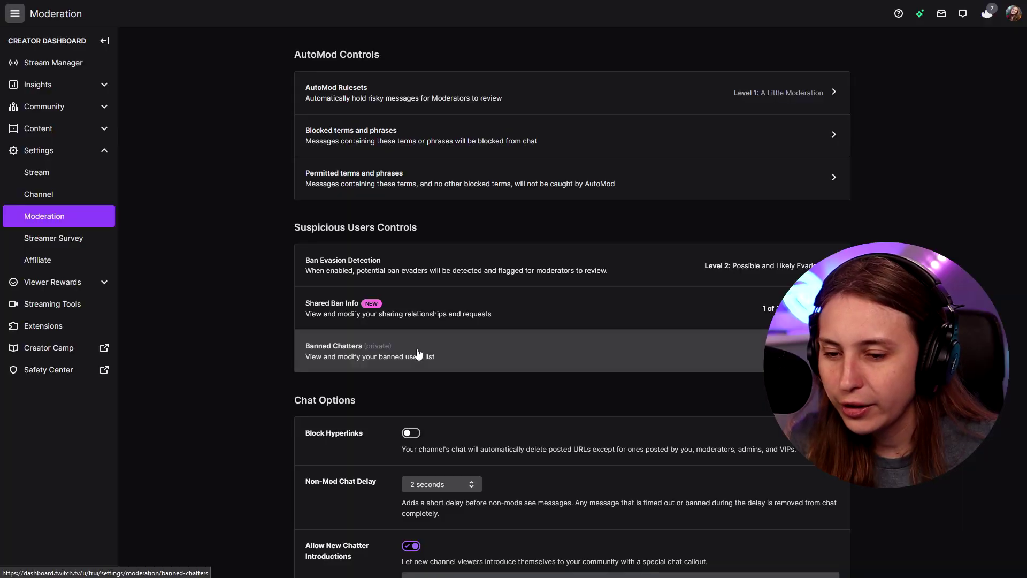
click(420, 420)
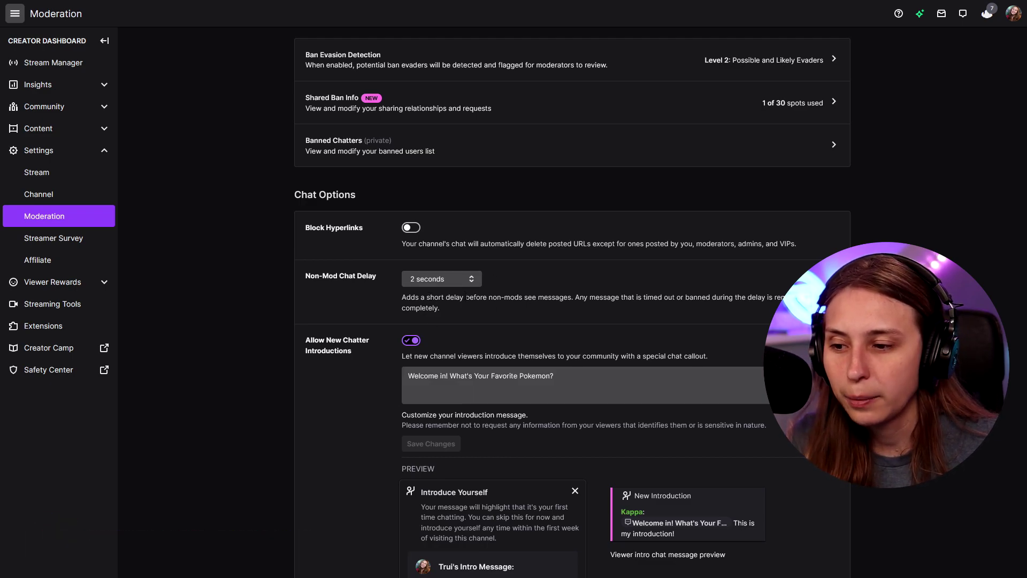
- Examine the Chat Options, including the new chatter introduction message and its chat preview
scroll(409, 220, down, 2)
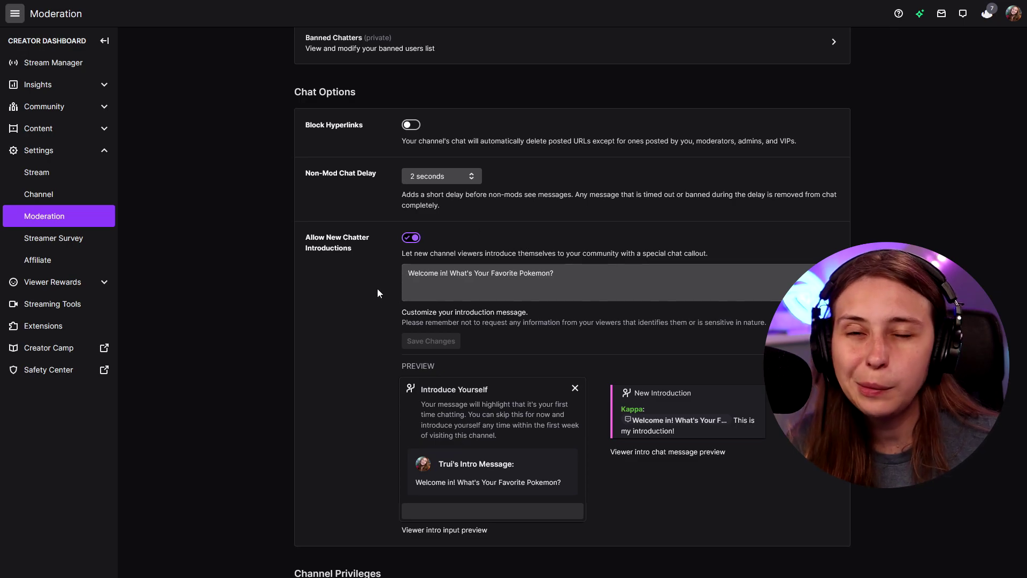
drag(606, 276, 397, 271)
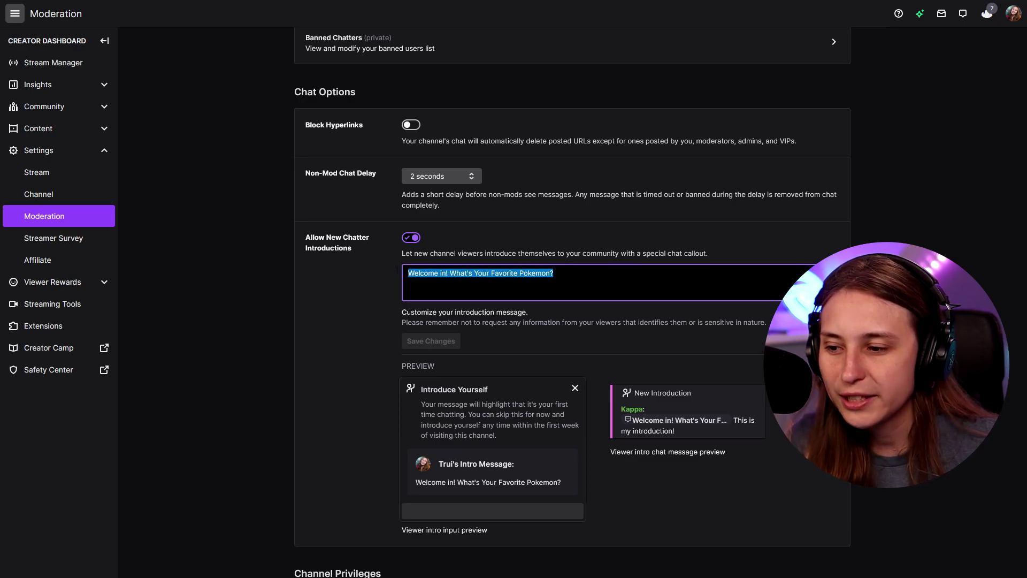
click(344, 298)
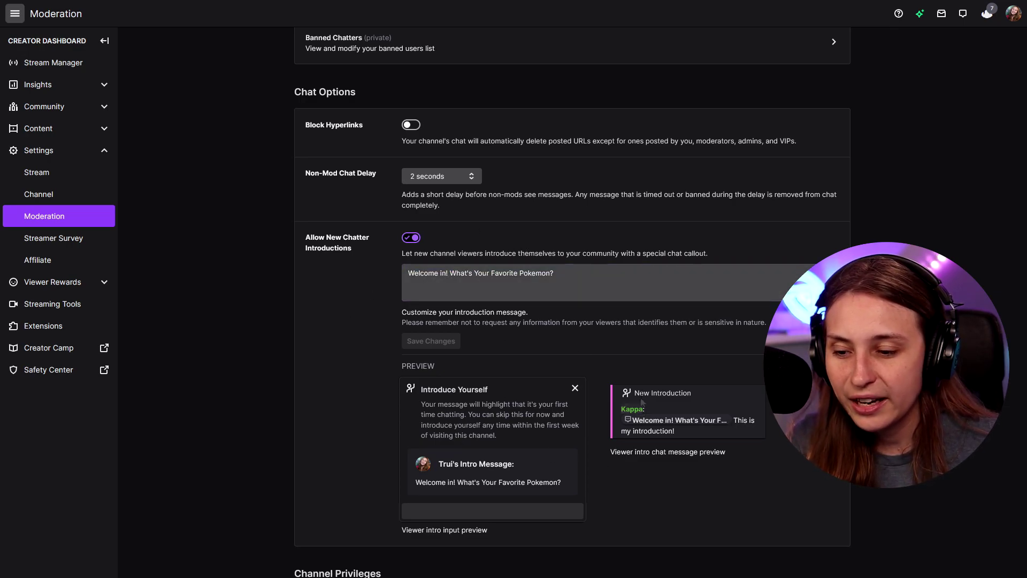
drag(630, 394, 694, 402)
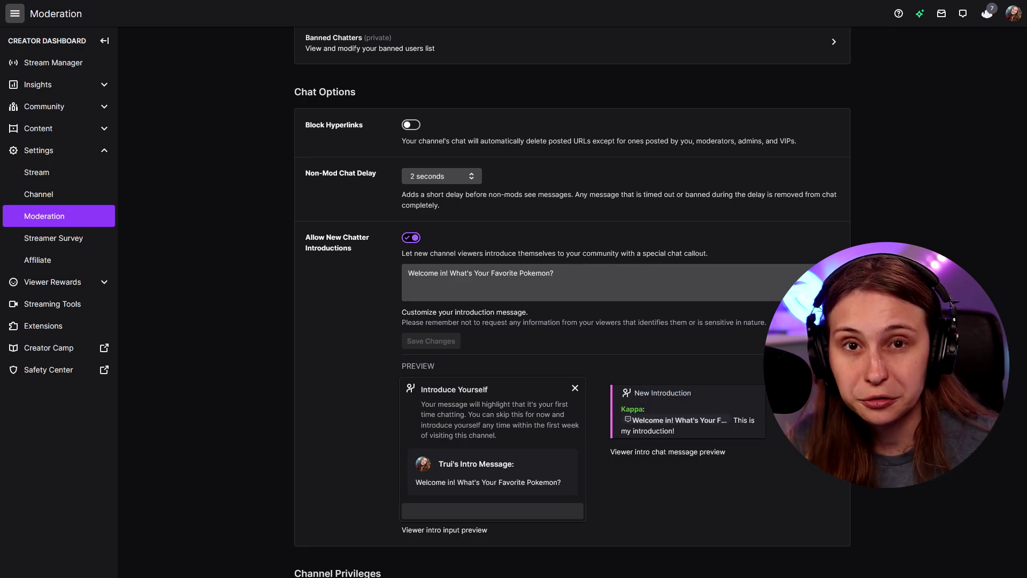
- Examine the Channel Privileges settings for email verification, phone verification and chat rules
scroll(348, 228, down, 8)
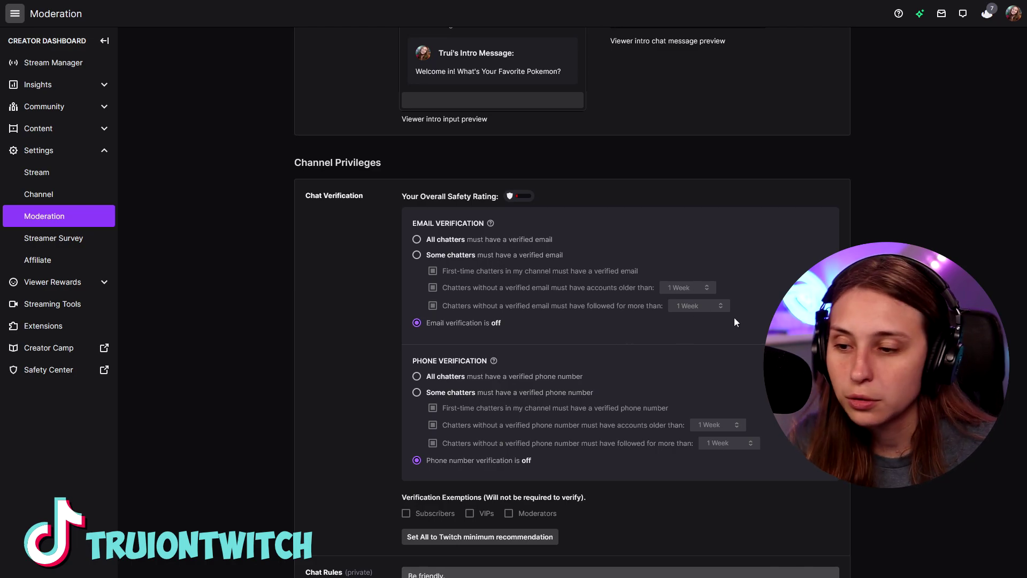
scroll(734, 317, down, 3)
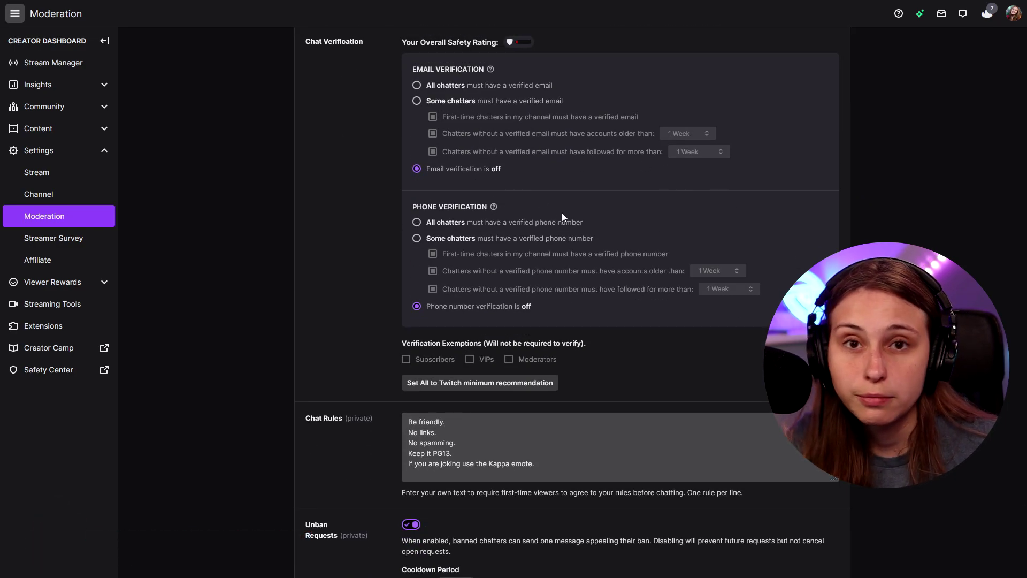
scroll(460, 264, down, 1)
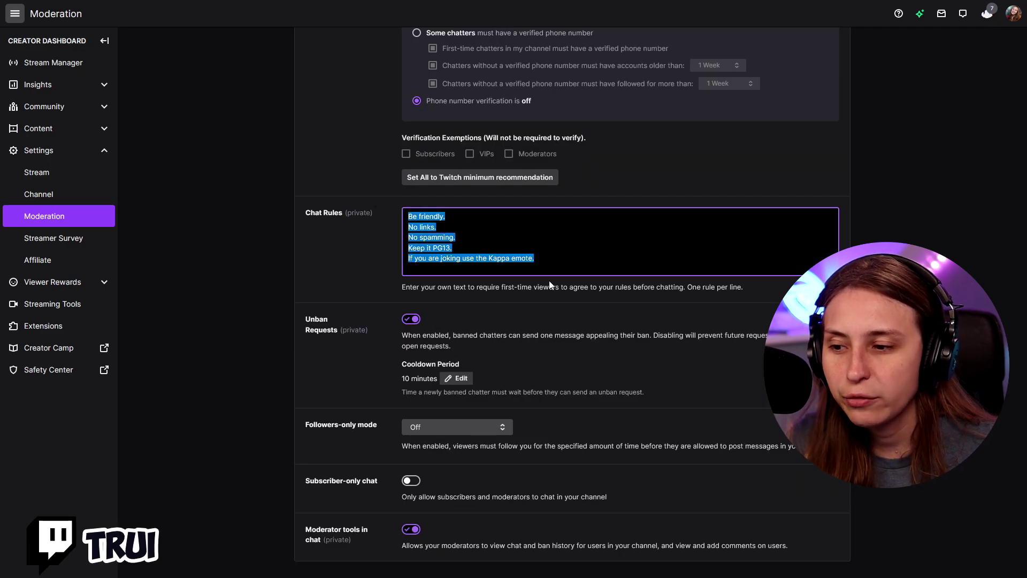
click(558, 296)
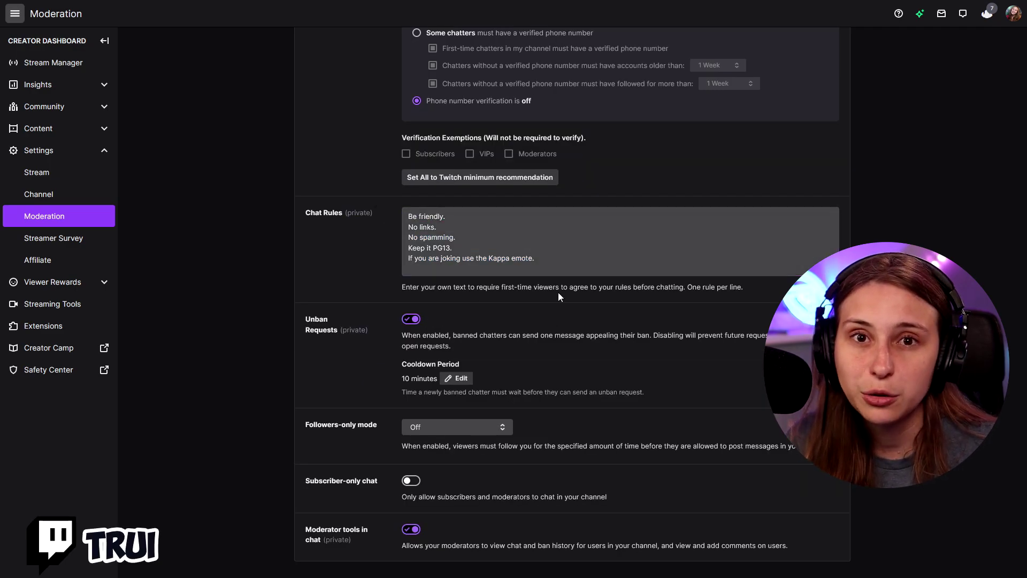
- View the available follow durations for Followers-only mode and close the list without choosing one
scroll(557, 295, down, 1)
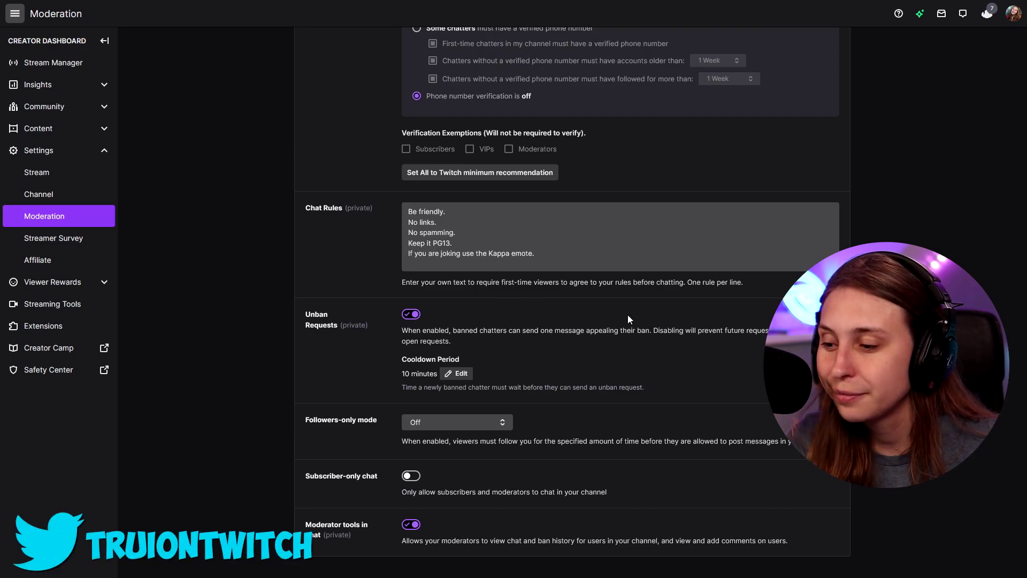
click(436, 422)
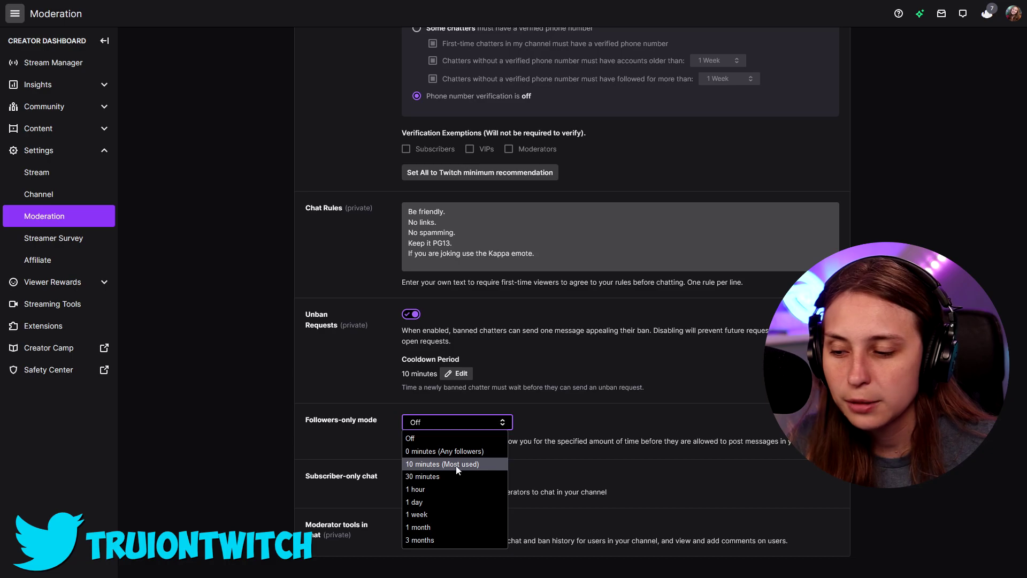
click(642, 402)
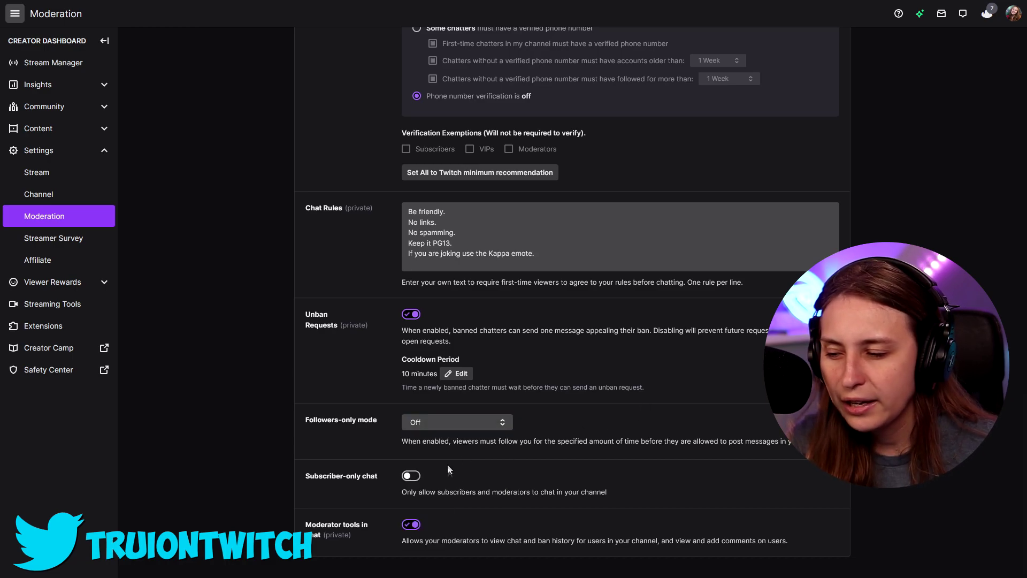